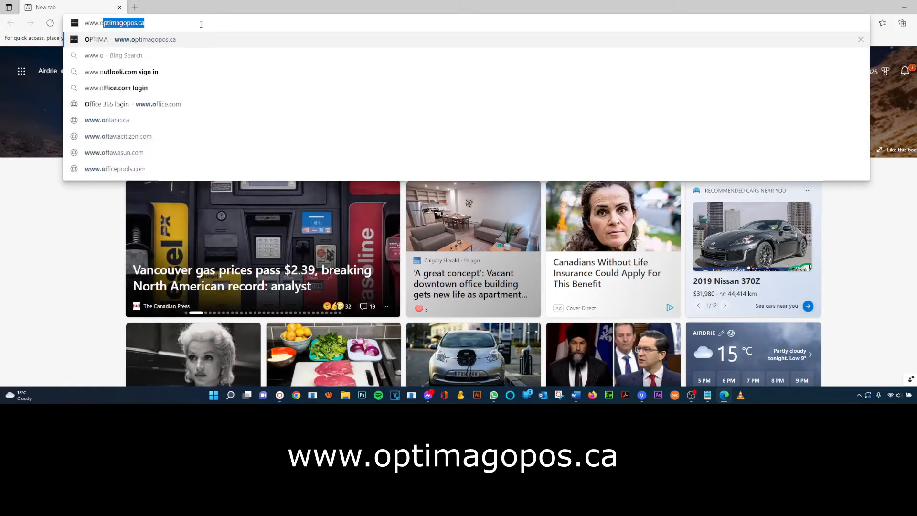
- Load the Optima site, visit the dealer Password Reset page, then return to the homepage
key("Return")
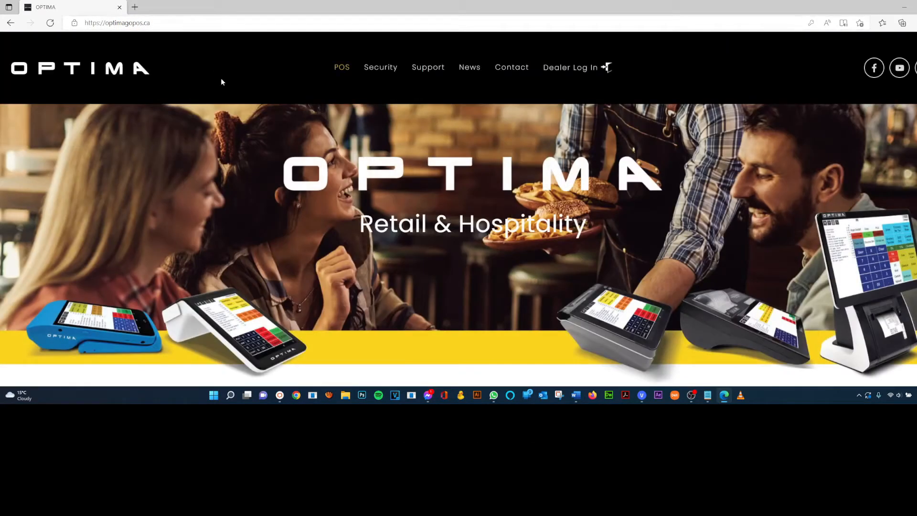
left_click(567, 71)
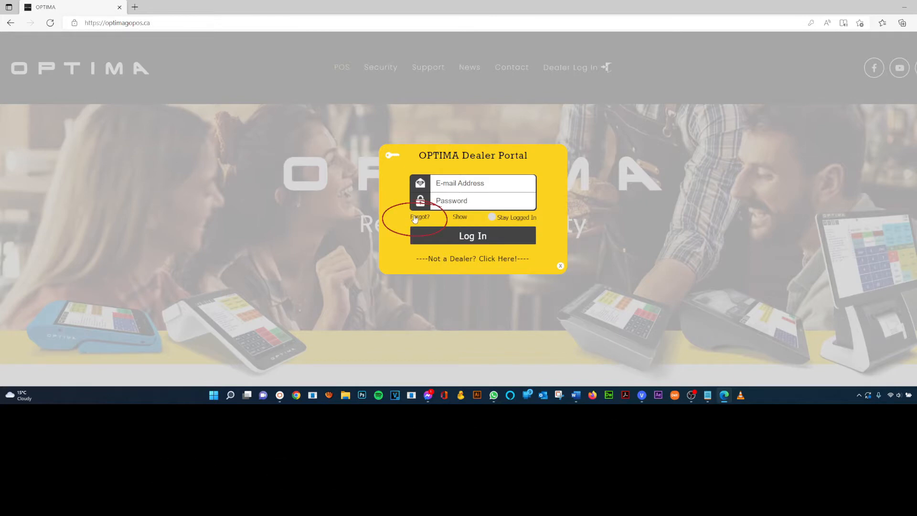
left_click(415, 217)
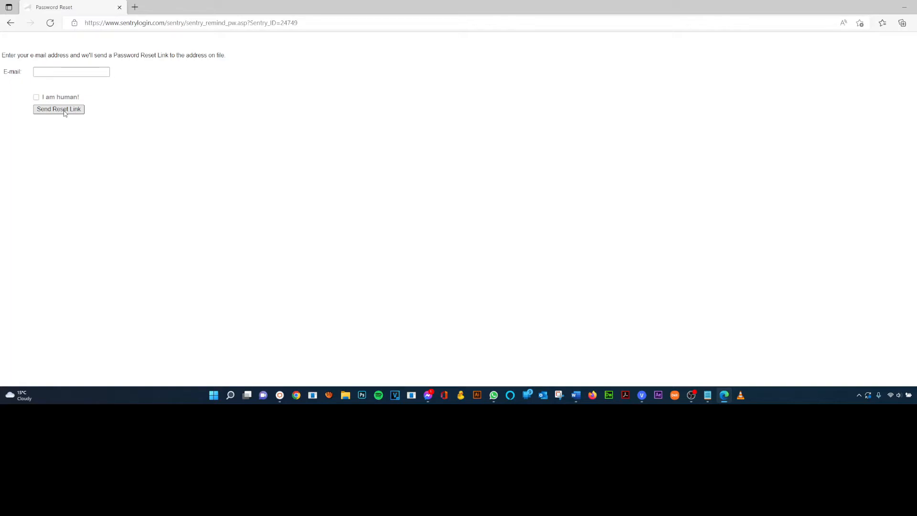
left_click(12, 24)
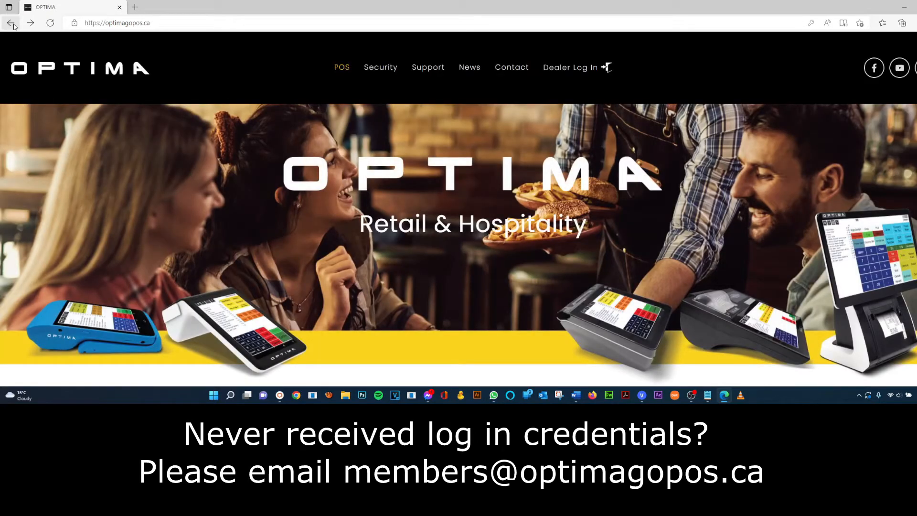
- Sign in to the Optima dealer portal with the dealer e-mail address and password
left_click(582, 68)
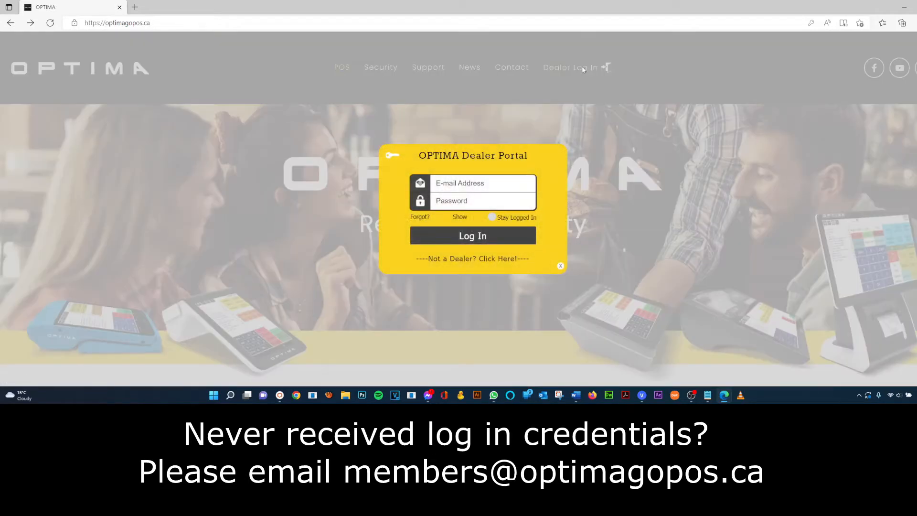
left_click(456, 183)
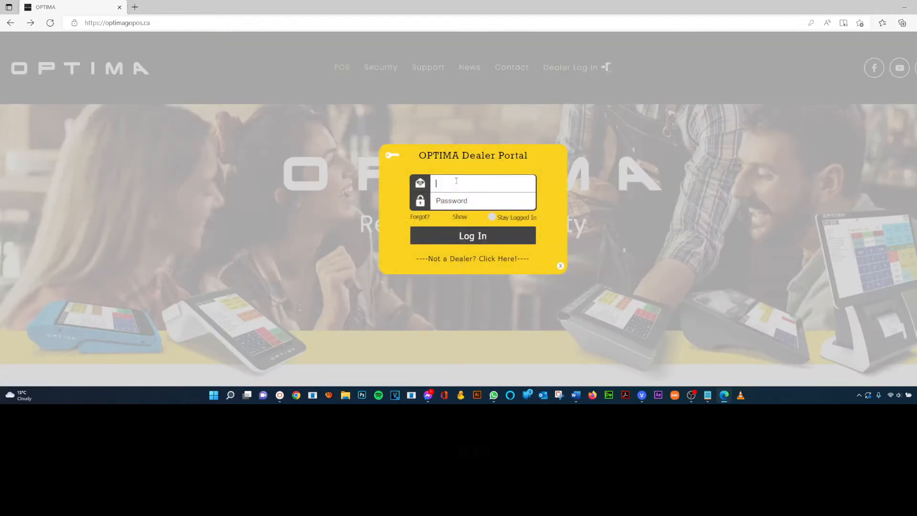
key("Tab")
type("***")
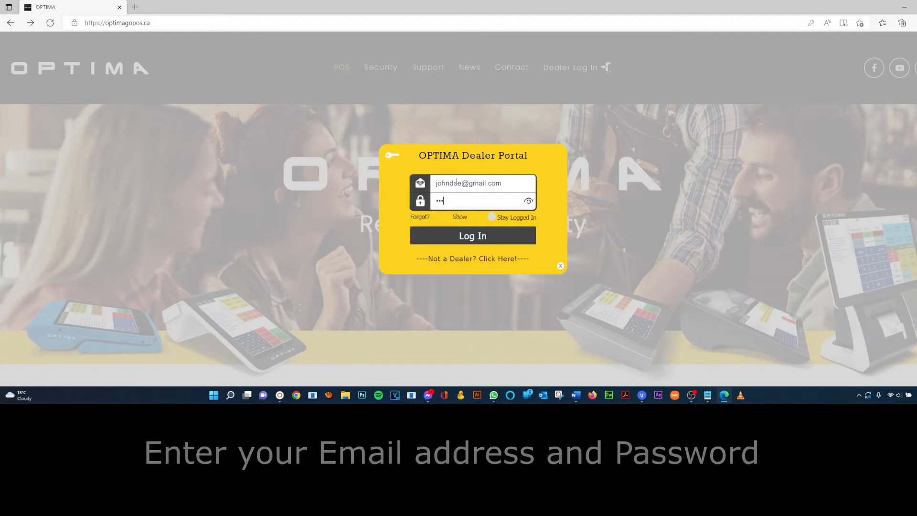
left_click(473, 236)
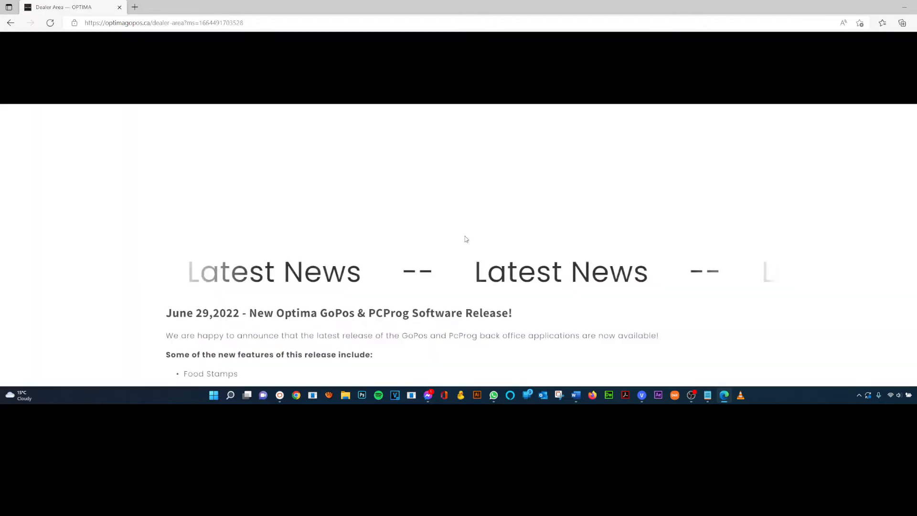
- Scroll down the Dealer Area to the PCProg Installer (Latest Release) section and highlight its heading
left_click_drag(490, 86, 486, 164)
left_click(570, 135)
scroll(523, 162, "down", 10)
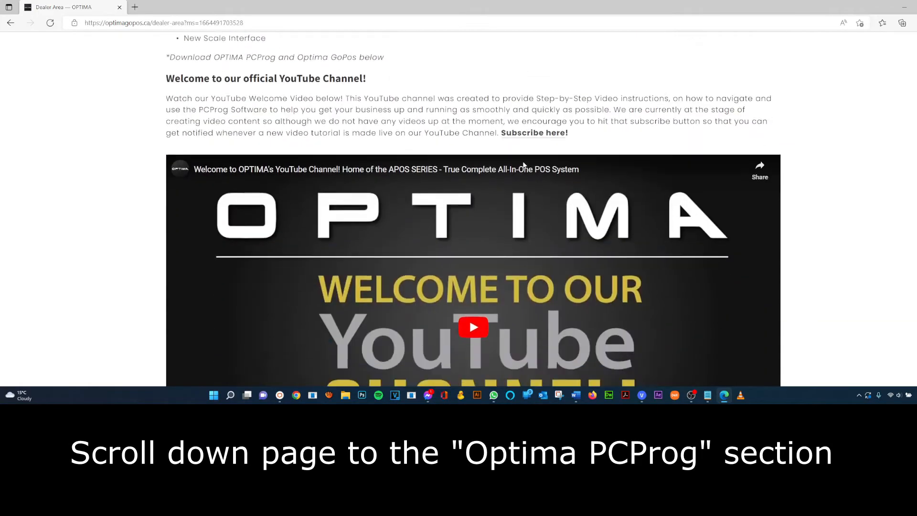
scroll(523, 165, "down", 8)
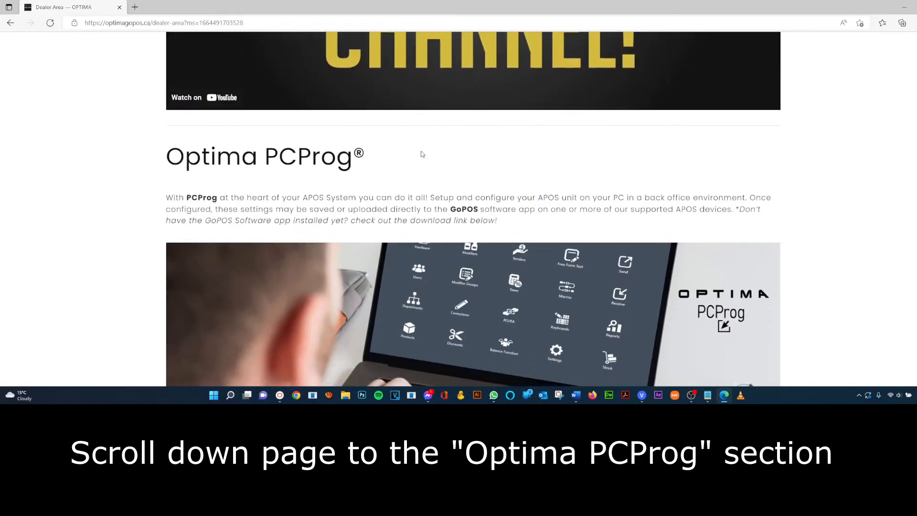
left_click_drag(412, 161, 183, 159)
left_click(374, 155)
scroll(492, 190, "down", 1)
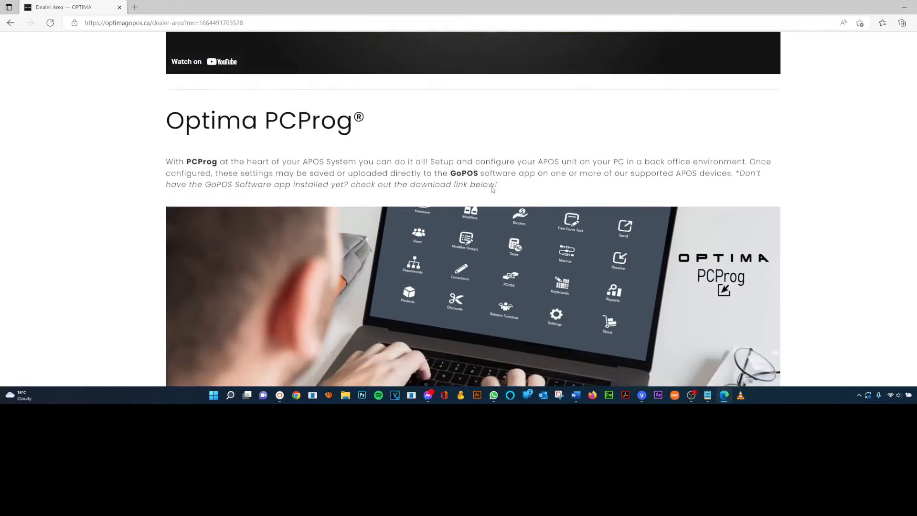
scroll(489, 182, "down", 7)
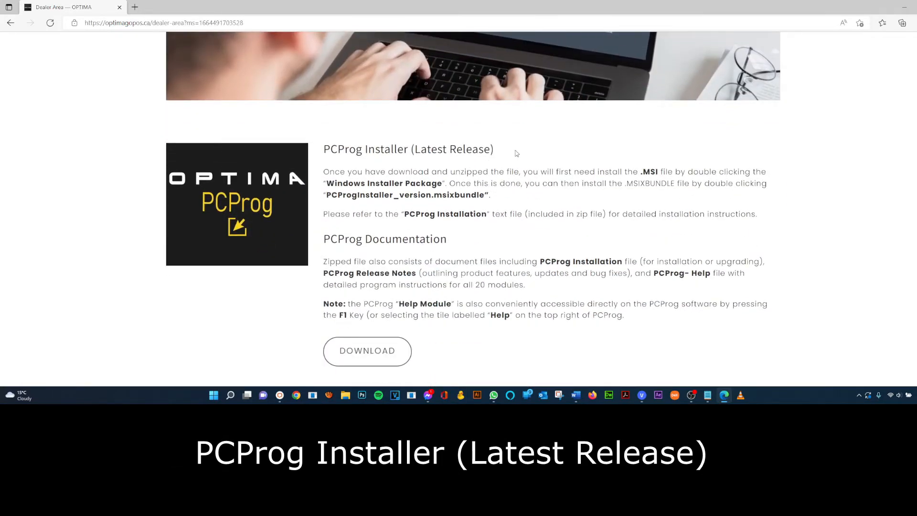
left_click_drag(516, 152, 322, 149)
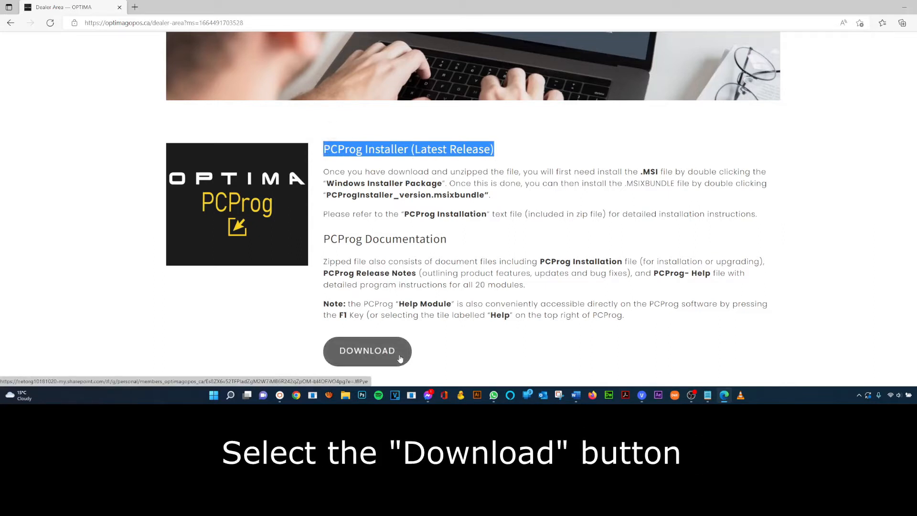
- Download the OneDrive Latest Release folder and save OneDrive_2022-09-29.zip to the Desktop
left_click(400, 358)
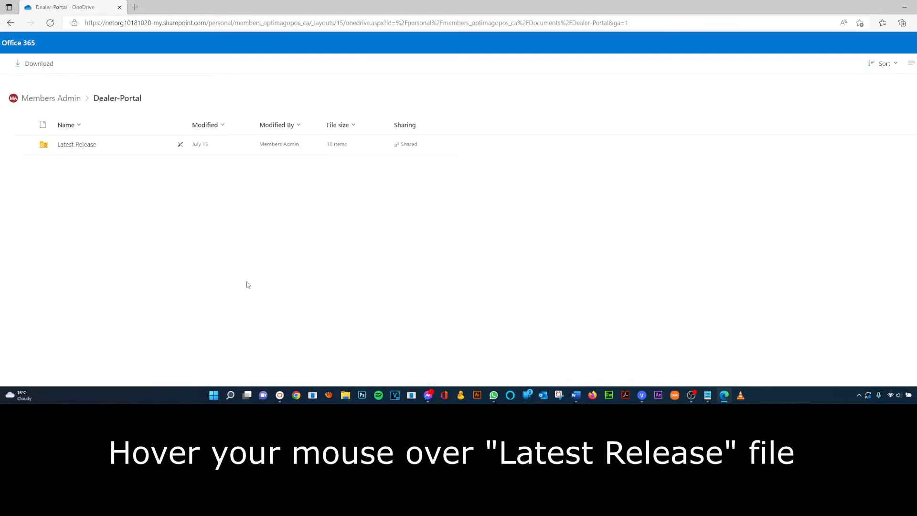
mouse_move(73, 145)
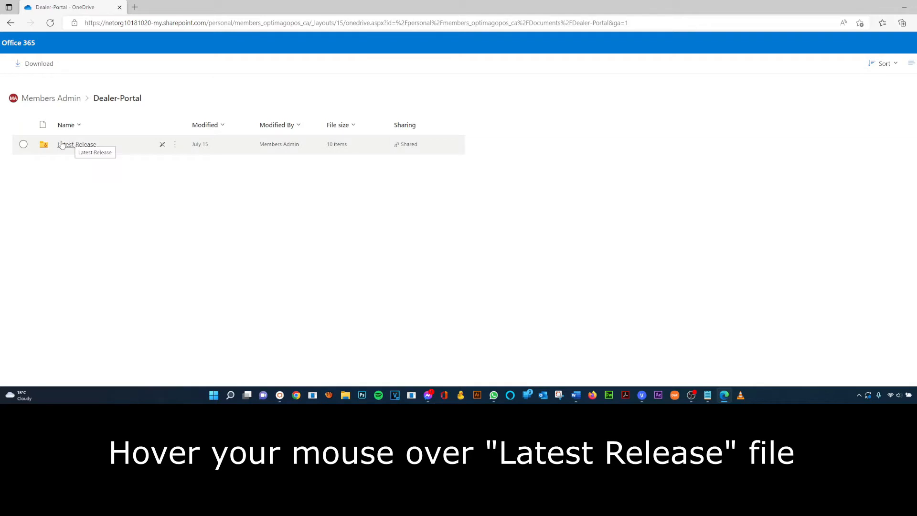
left_click(24, 144)
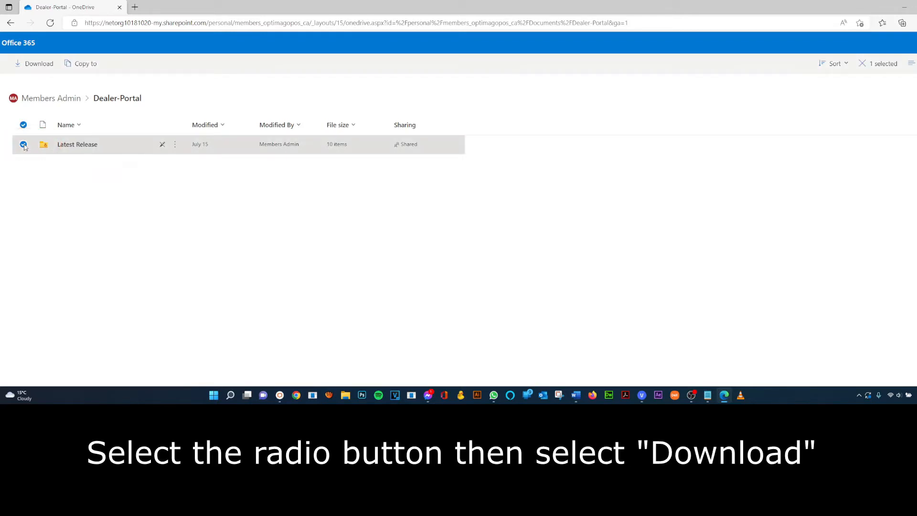
left_click(33, 67)
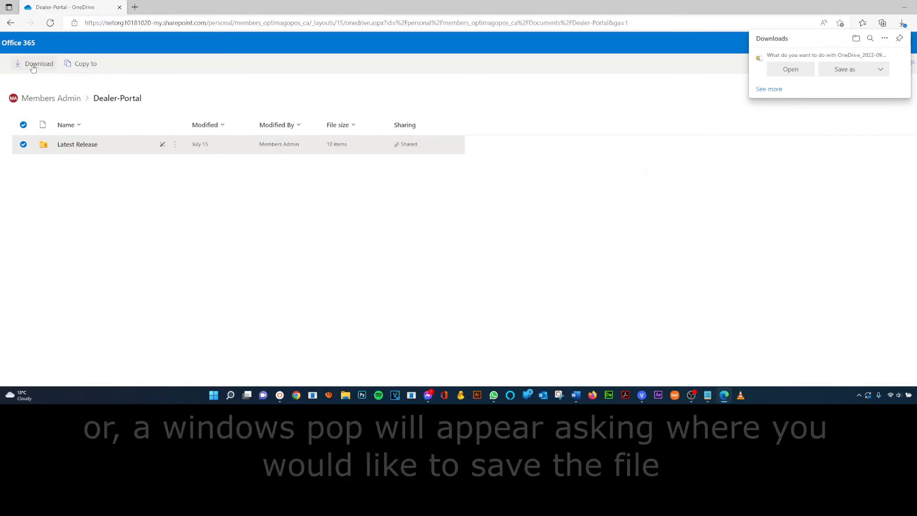
left_click(846, 70)
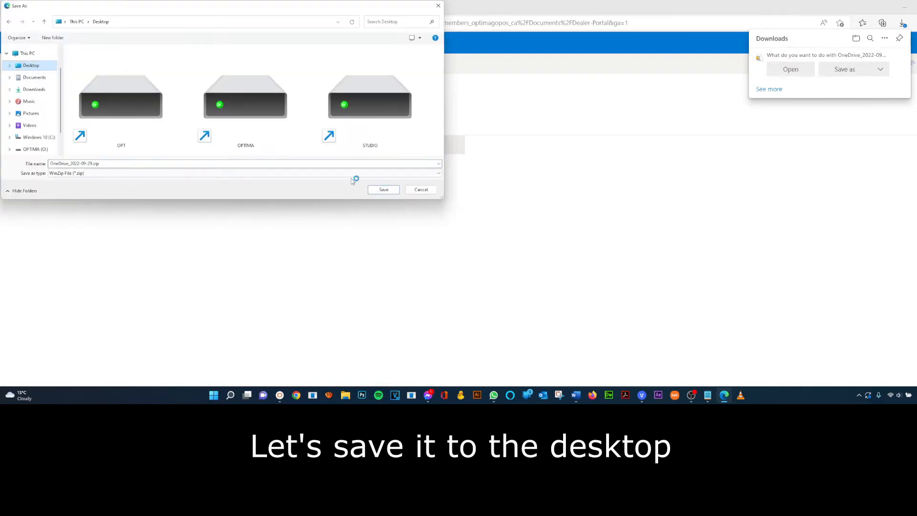
left_click(380, 190)
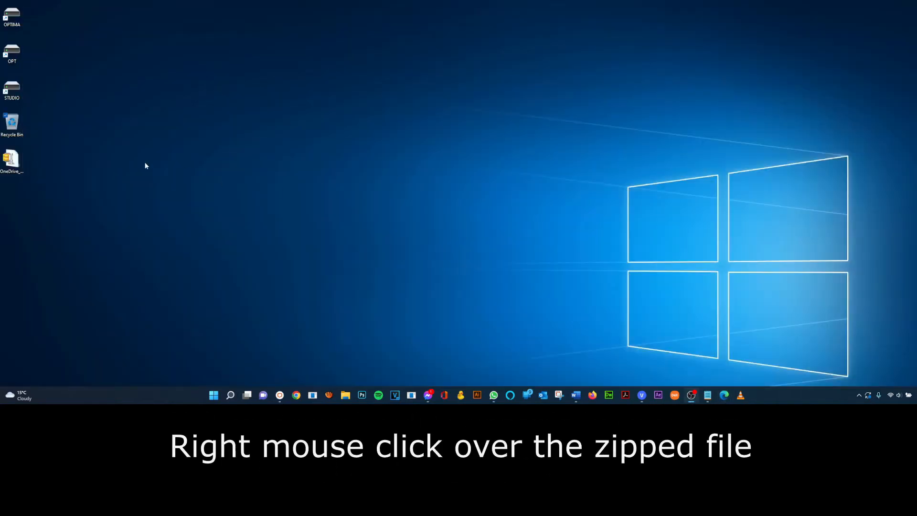
- Extract the downloaded zip into a newly created Desktop folder named PCProg
right_click(16, 164)
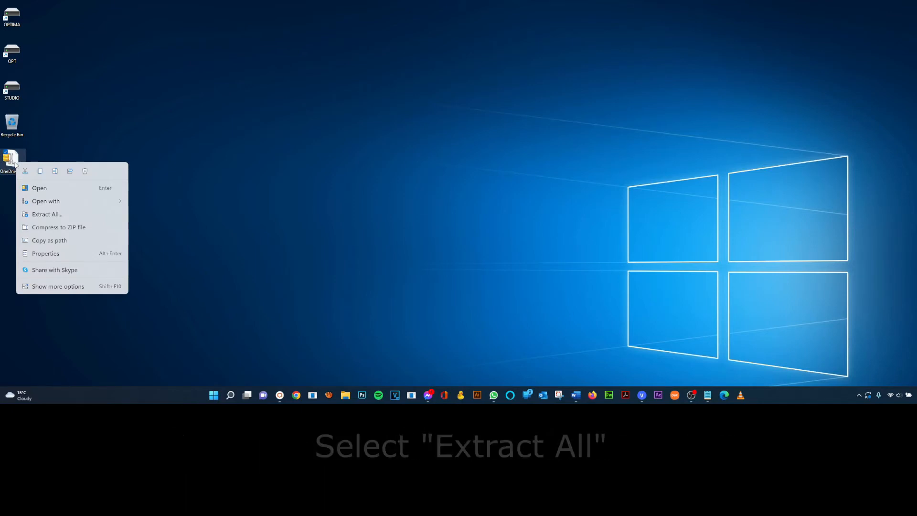
left_click(58, 214)
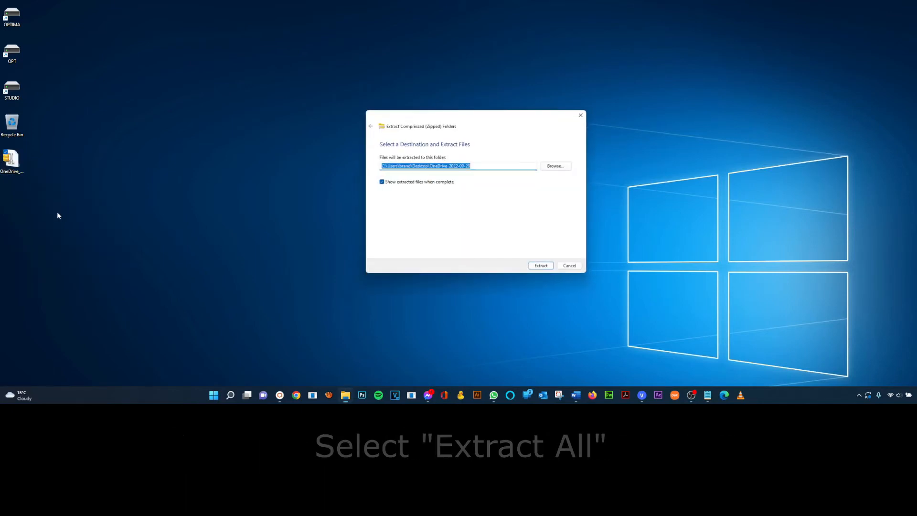
left_click(559, 165)
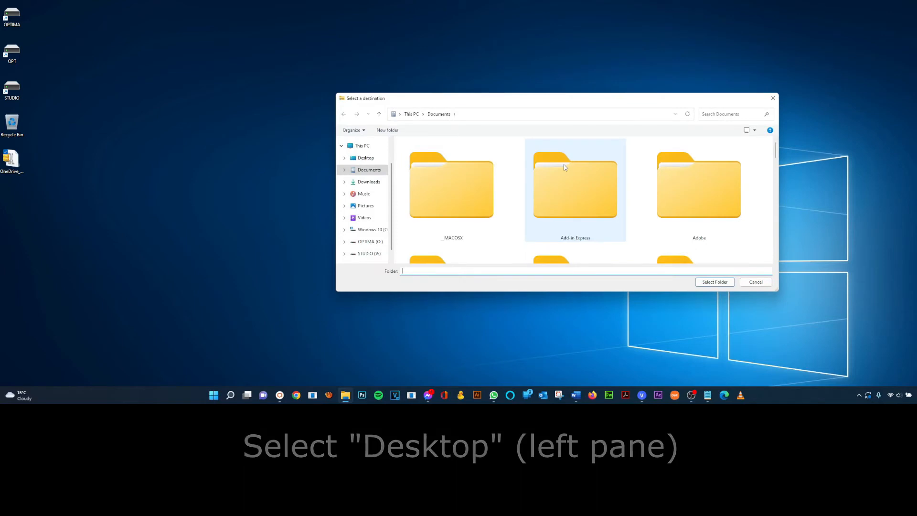
left_click(367, 158)
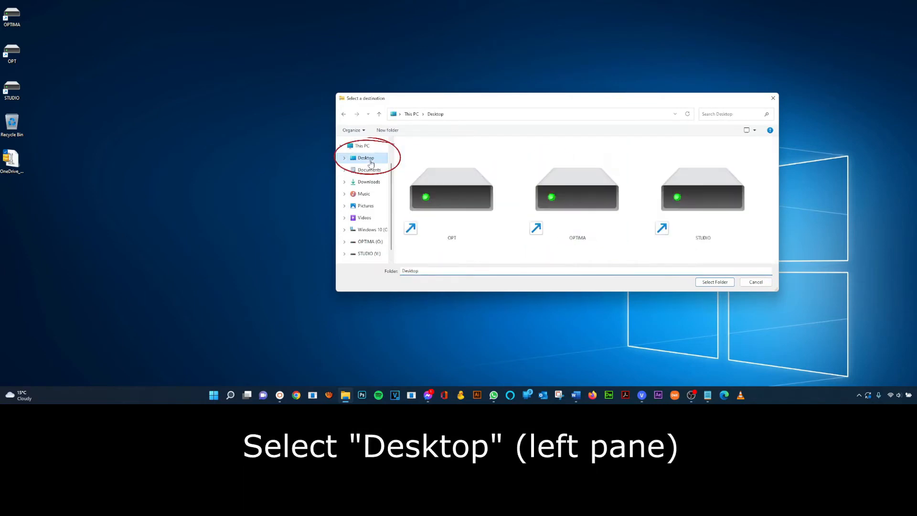
left_click(387, 130)
type("PCProg")
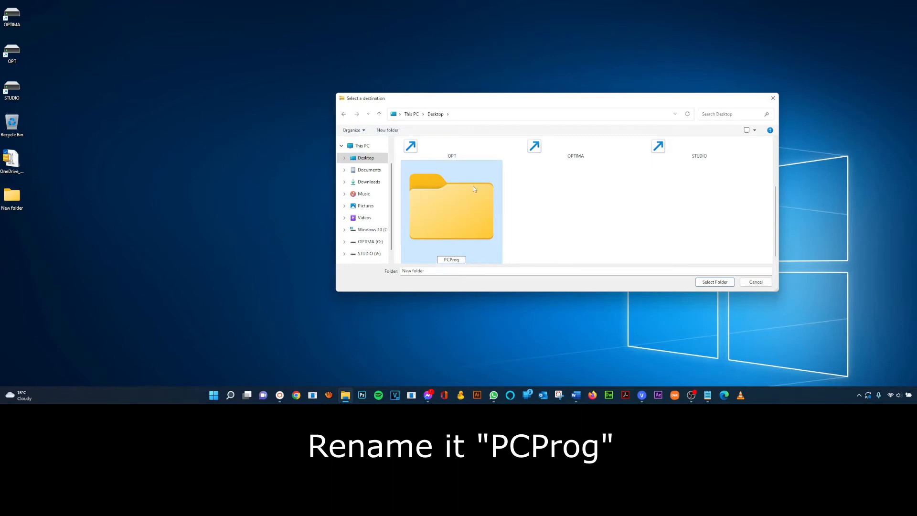
key("Return")
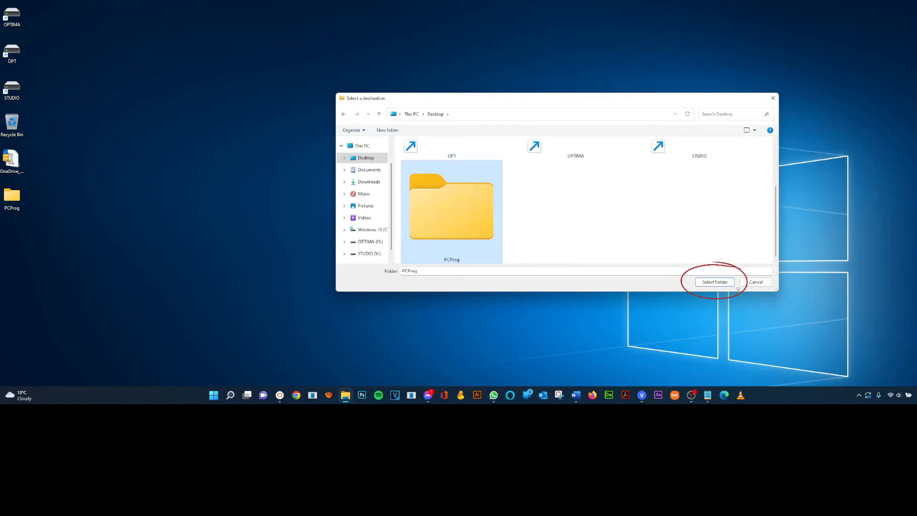
left_click(719, 283)
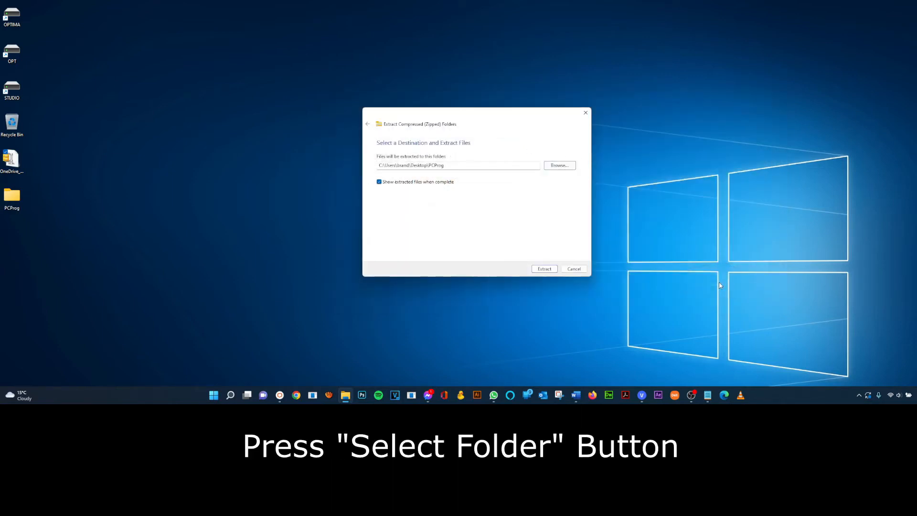
left_click(551, 271)
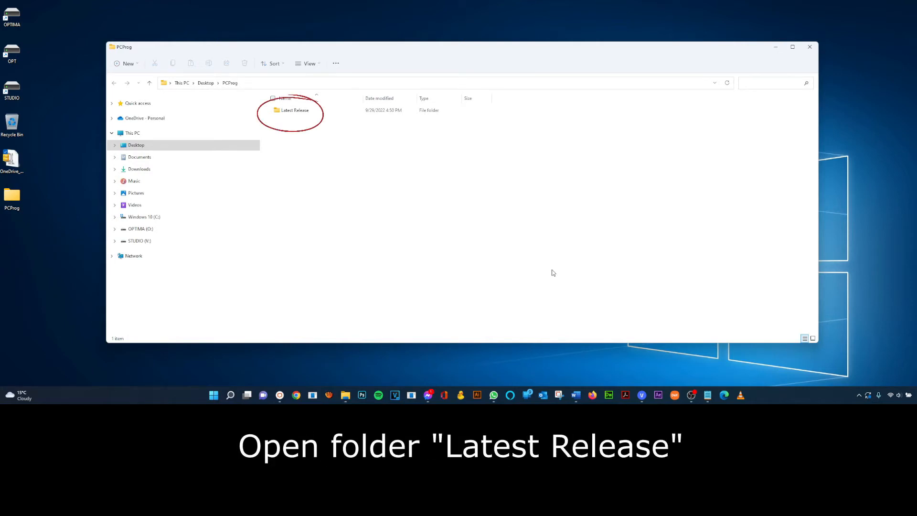
- Run the PCProg .msixbundle from Latest Release > PCProgInstaller_1.0.10.0
double_click(299, 110)
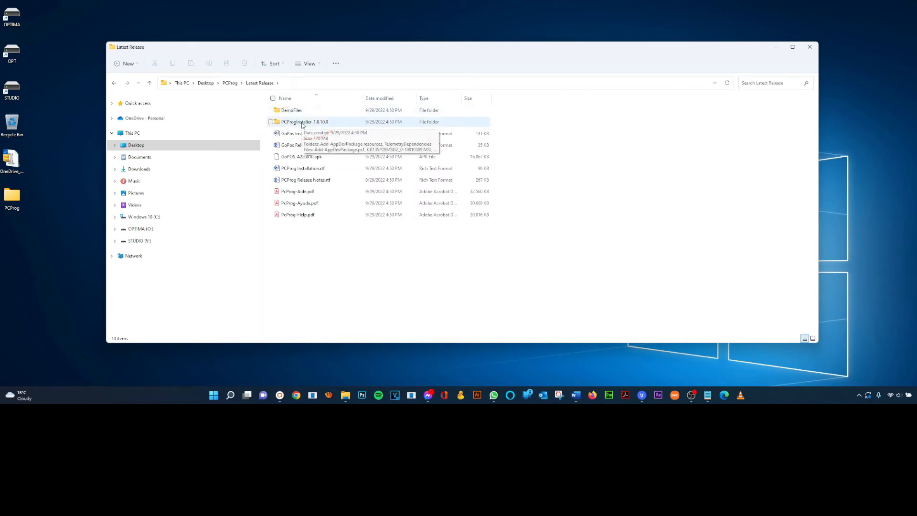
double_click(301, 122)
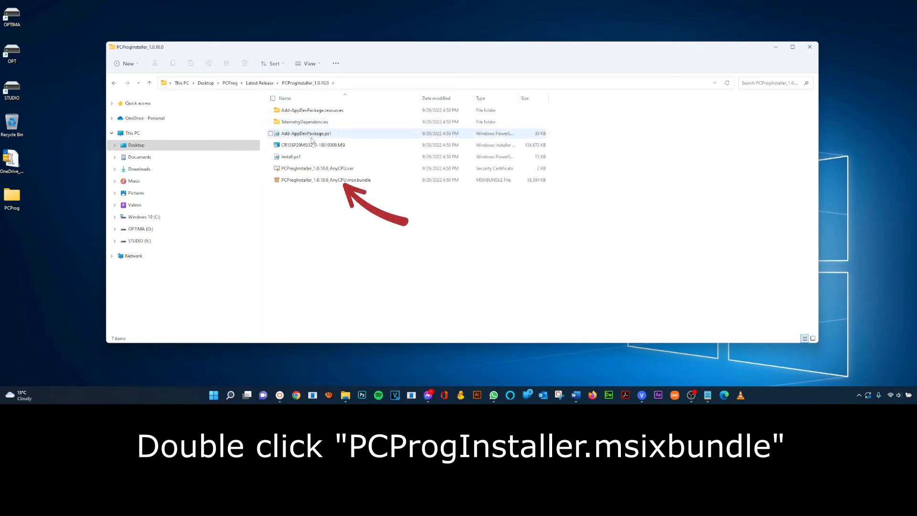
double_click(316, 181)
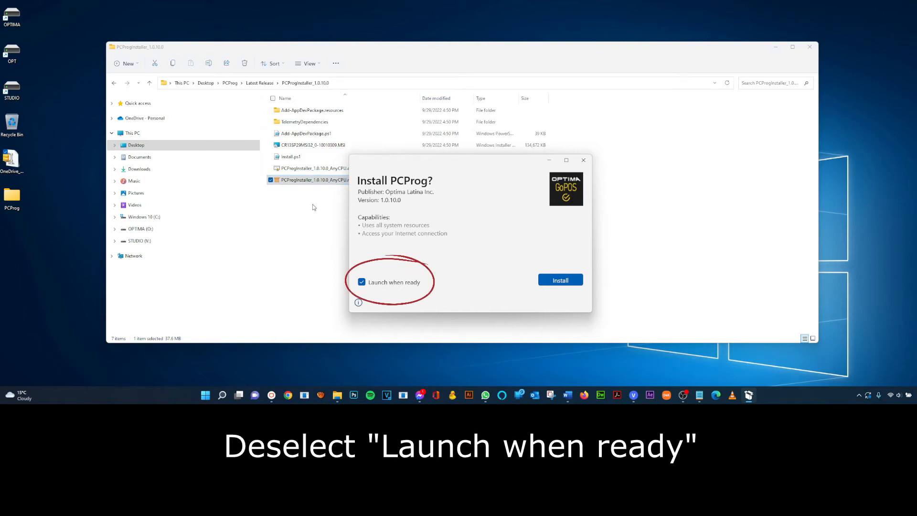
- Install PCProg 1.0.10.0 with 'Launch when ready' unchecked, then close App Installer
left_click(362, 282)
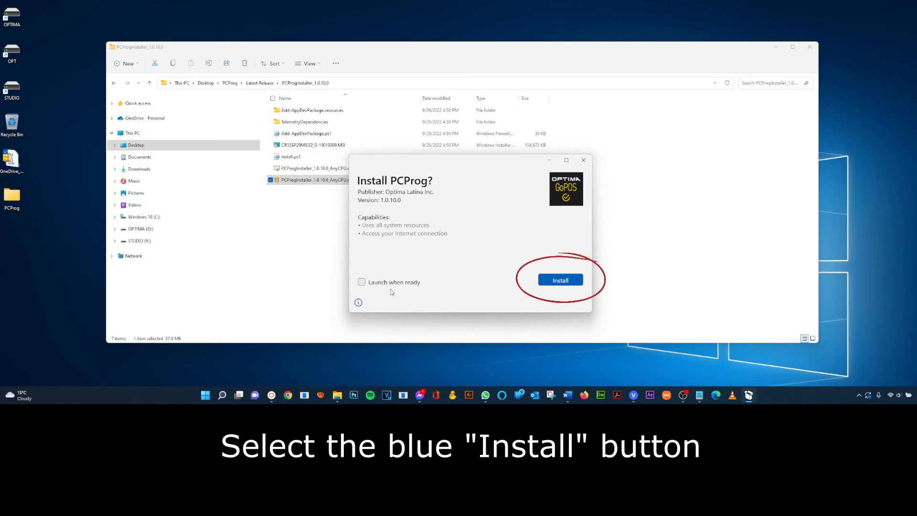
left_click(554, 281)
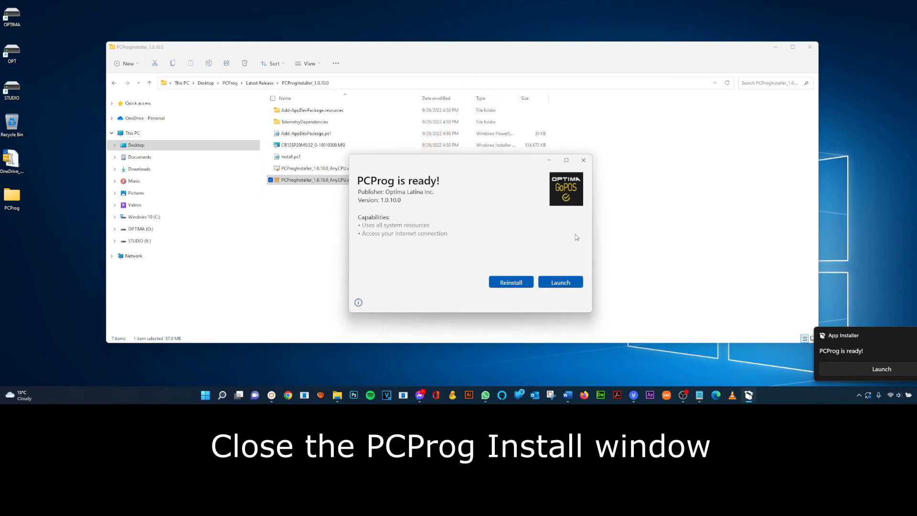
left_click(584, 160)
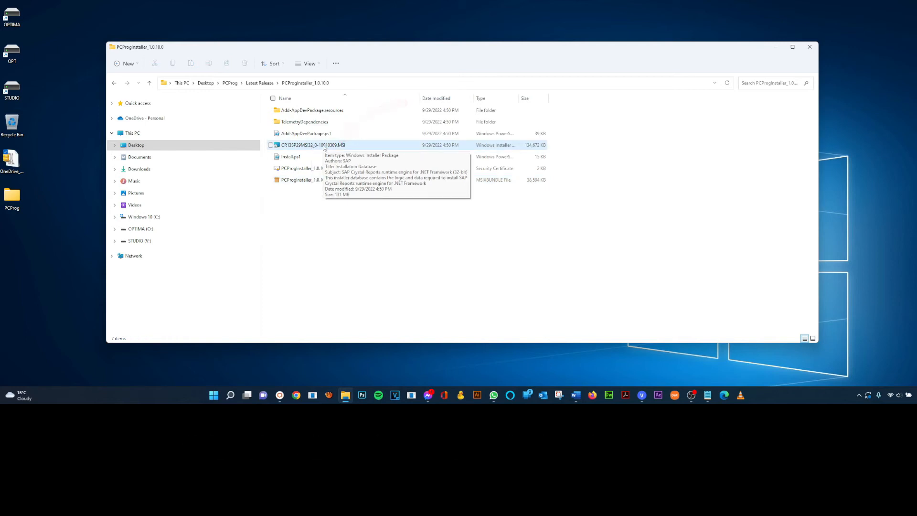
- Run the CR13SP MSI, accept the license agreement, and install the Crystal Reports 32-bit runtime
double_click(323, 145)
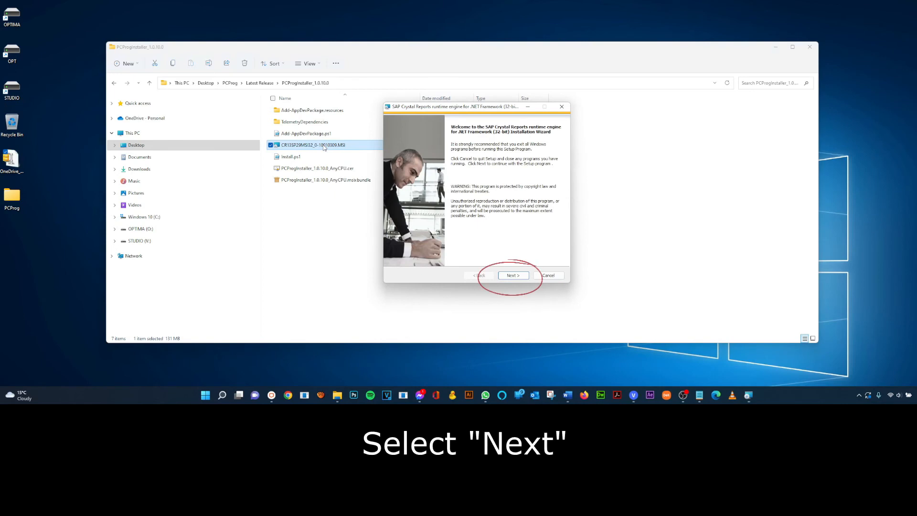
left_click(524, 278)
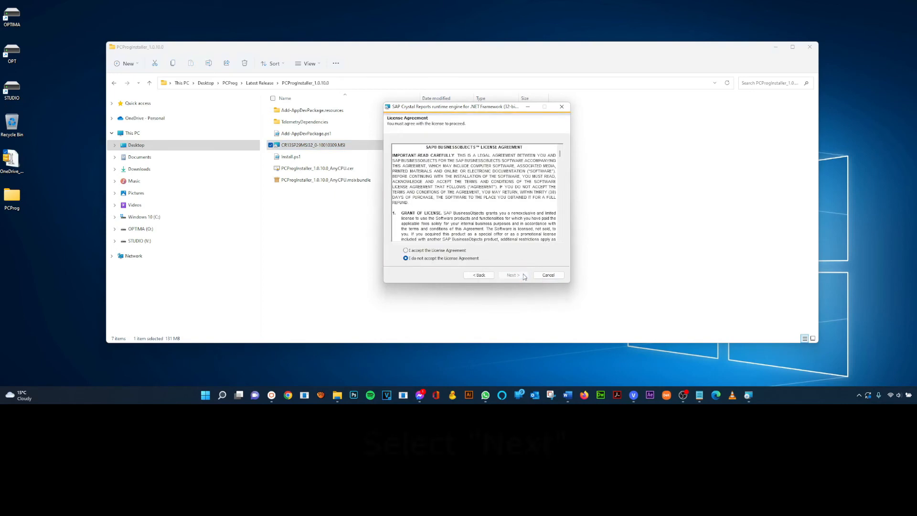
left_click(426, 250)
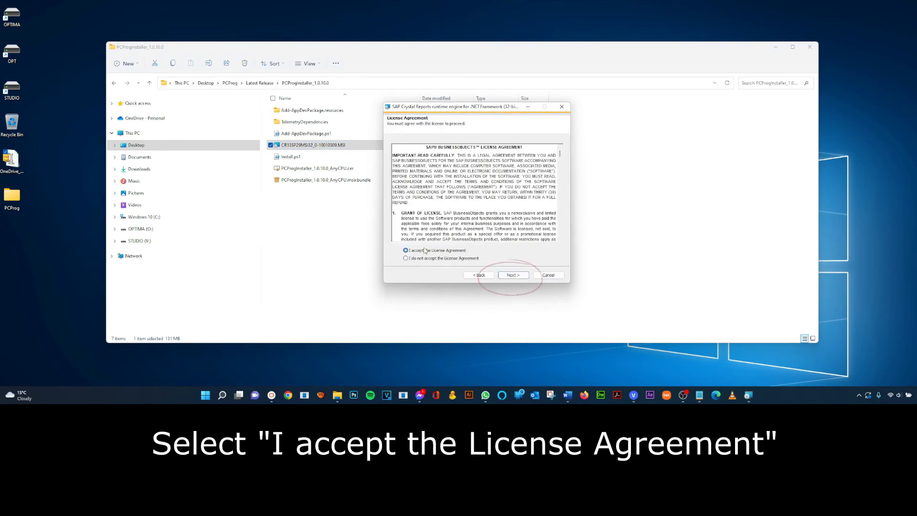
left_click(516, 277)
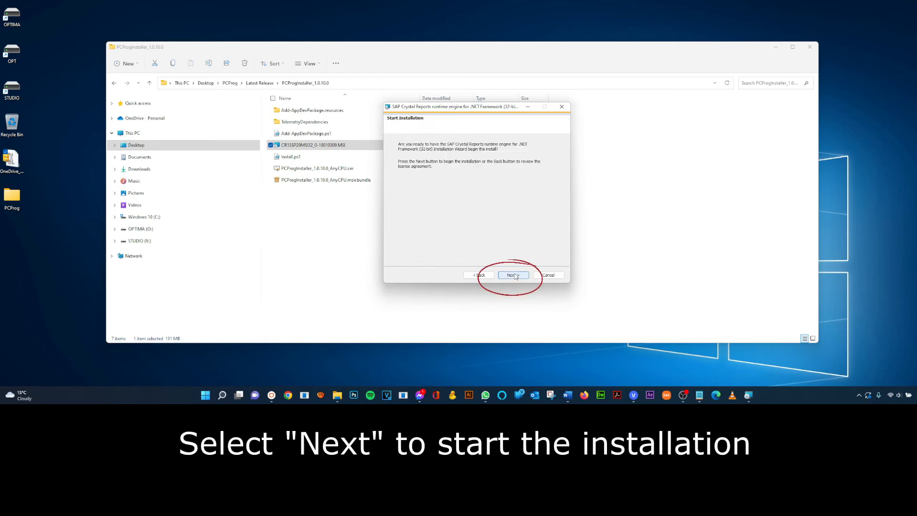
left_click(514, 276)
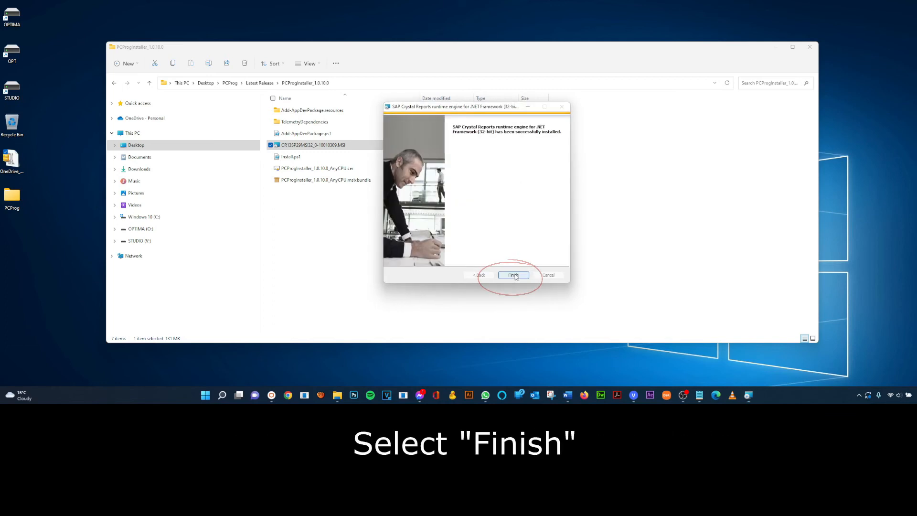
left_click(515, 276)
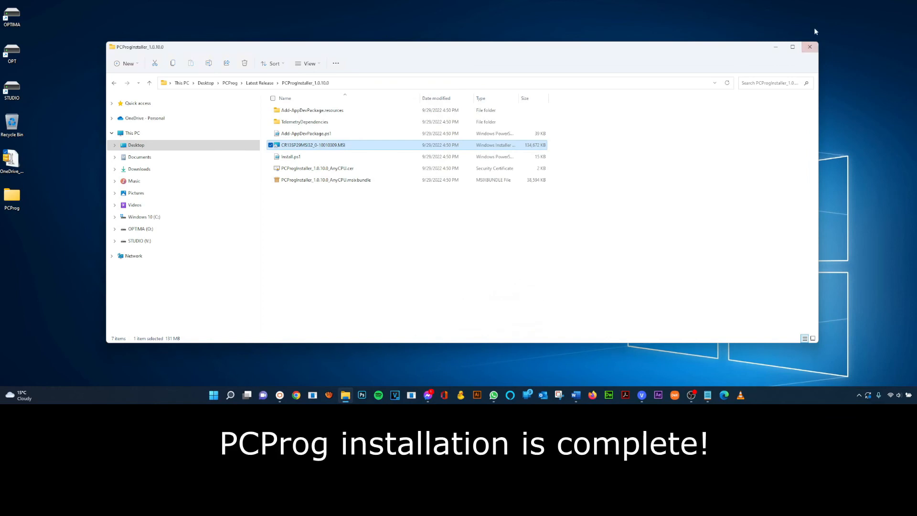
- Close File Explorer, start PCProg from Search, and maximize its window
left_click(811, 46)
mouse_move(230, 394)
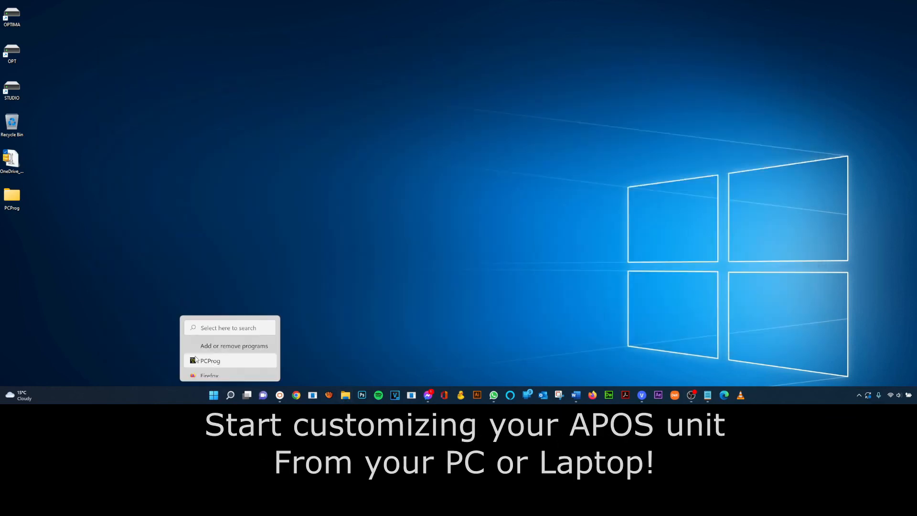
left_click(201, 361)
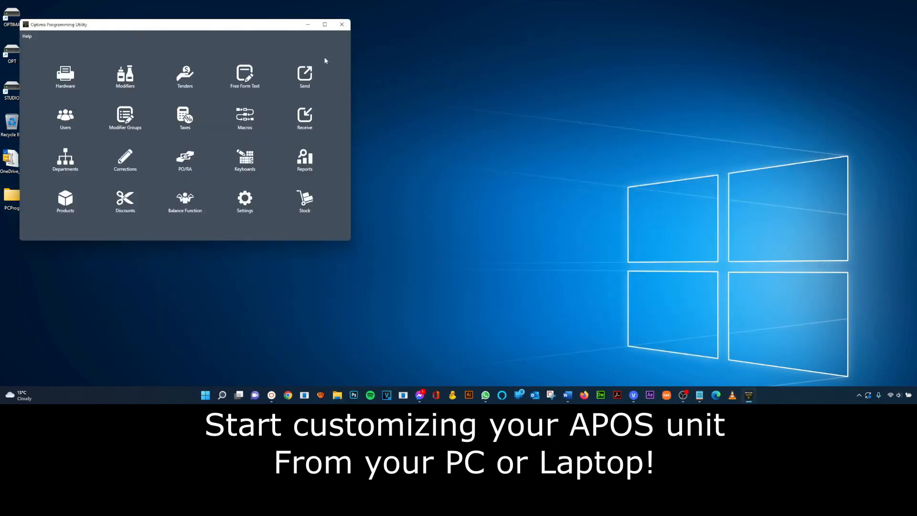
double_click(288, 25)
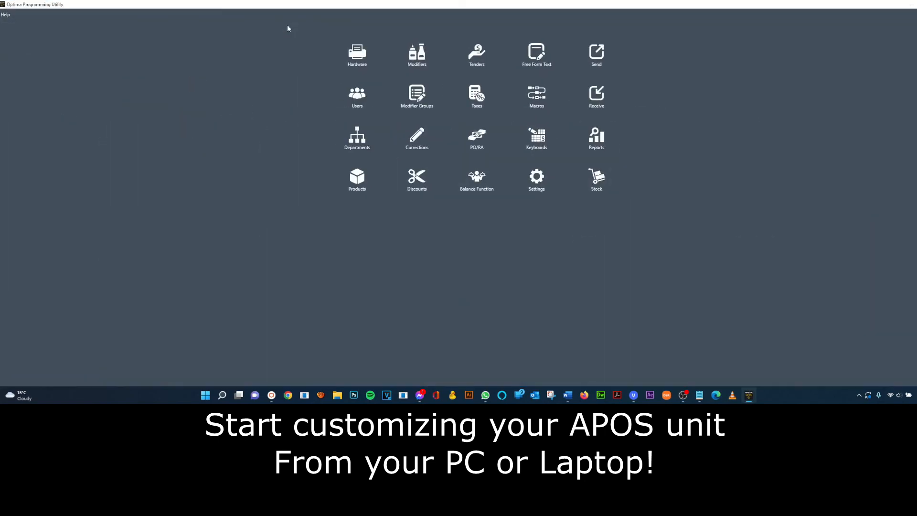